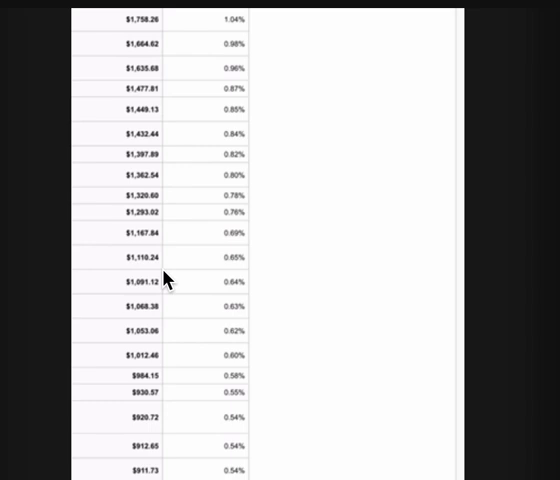
{"action": "scroll", "coordinate": [165, 280], "scroll_direction": "down", "scroll_amount": 2}
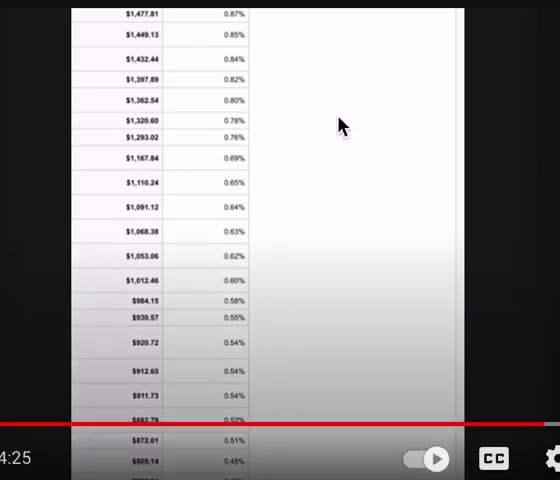
{"action": "left_click", "coordinate": [336, 207]}
{"action": "left_click", "coordinate": [345, 233]}
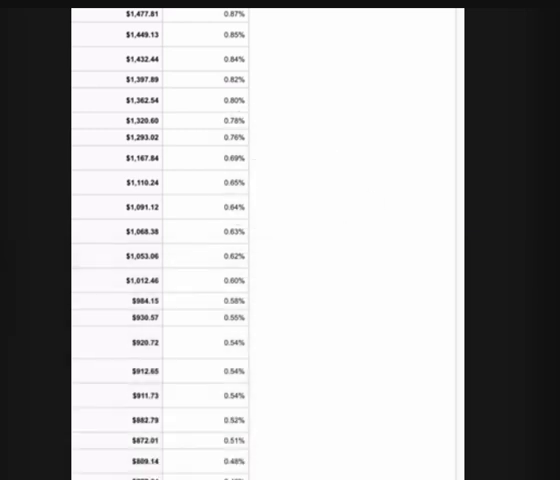